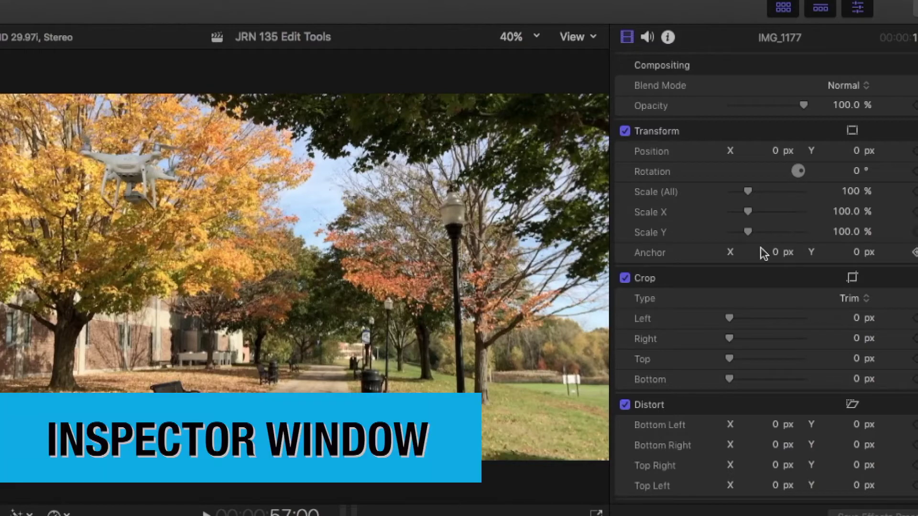
Step: Resize the IMG_1183 clip to 59% with Scale (All) and the viewer's Transform corner handle
{"action": "mouse_move", "coordinate": [751, 193]}
{"action": "left_mouse_down"}
{"action": "mouse_move", "coordinate": [764, 194]}
{"action": "mouse_move", "coordinate": [739, 196]}
{"action": "left_mouse_up"}
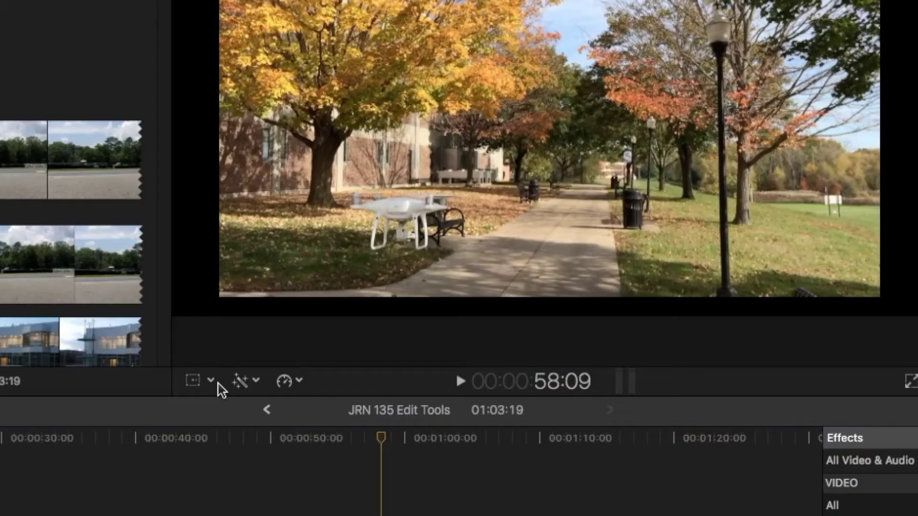
{"action": "left_click", "coordinate": [212, 381]}
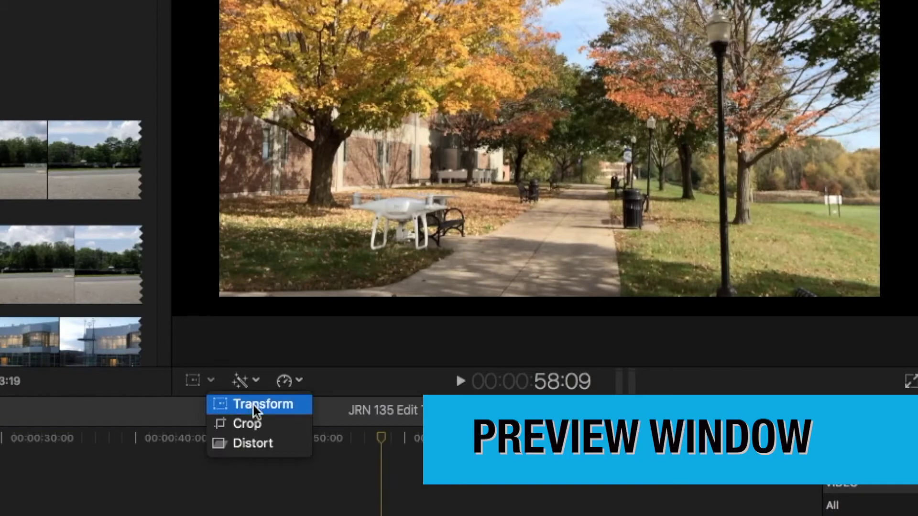
{"action": "left_click", "coordinate": [253, 406]}
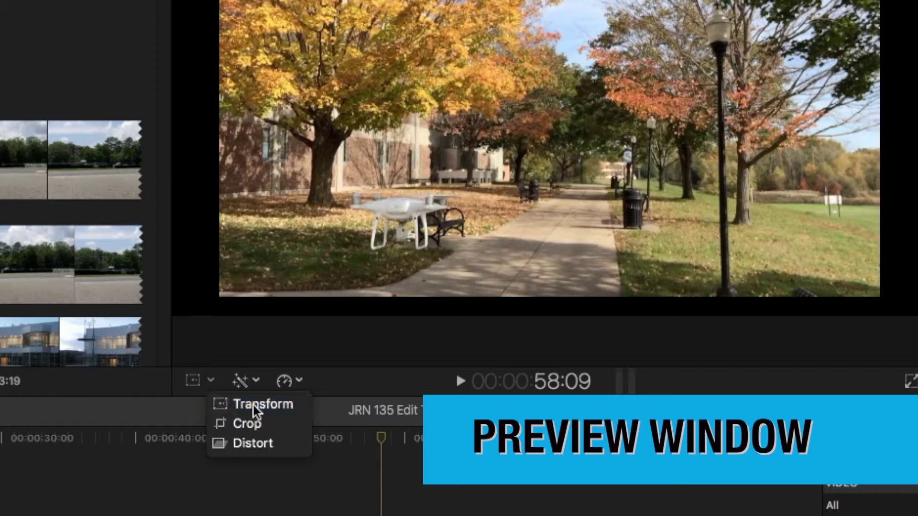
{"action": "left_click_drag", "start_coordinate": [219, 298], "coordinate": [195, 311]}
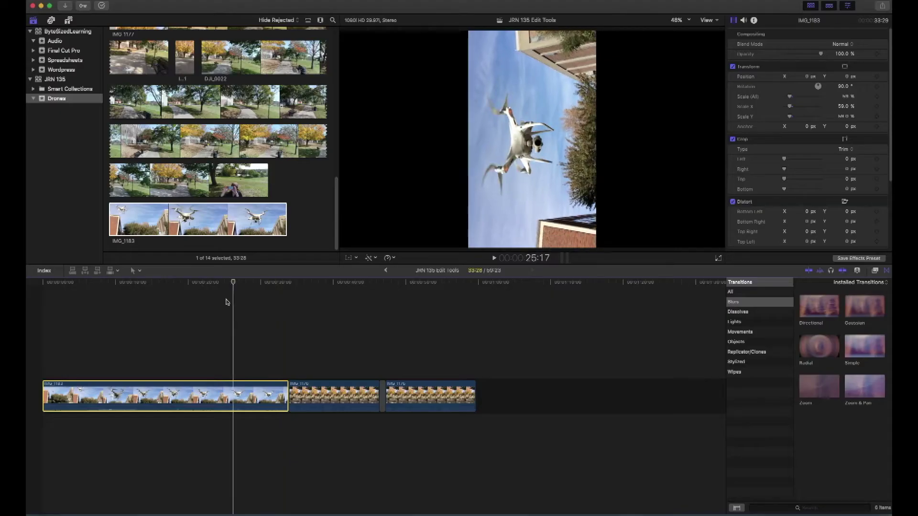
Step: Select the IMG_1183 drone clip and park the playhead at 12:05 within it
{"action": "left_click_drag", "start_coordinate": [123, 284], "coordinate": [260, 284]}
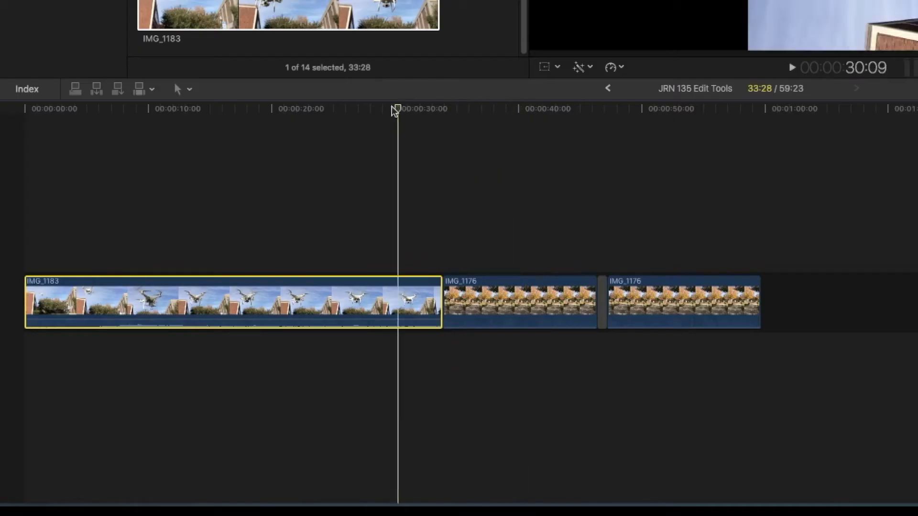
{"action": "left_click_drag", "start_coordinate": [395, 110], "coordinate": [88, 111]}
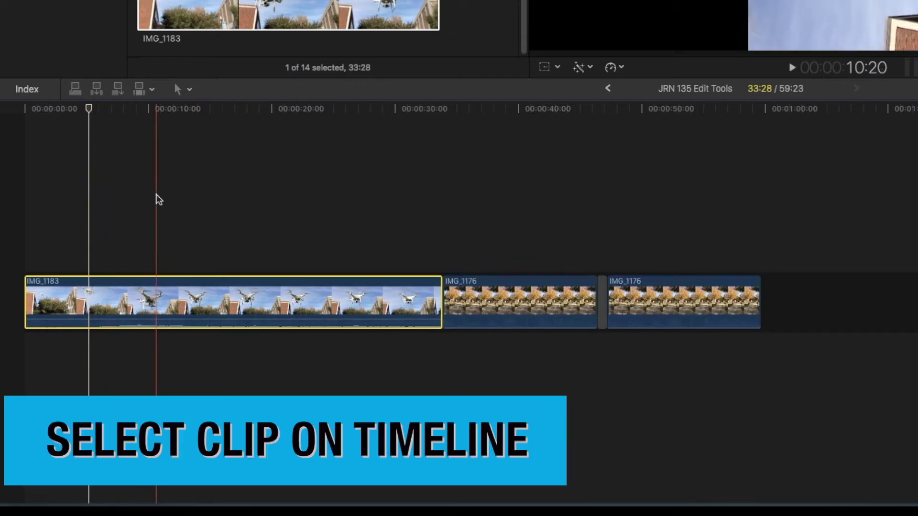
{"action": "left_click", "coordinate": [492, 301]}
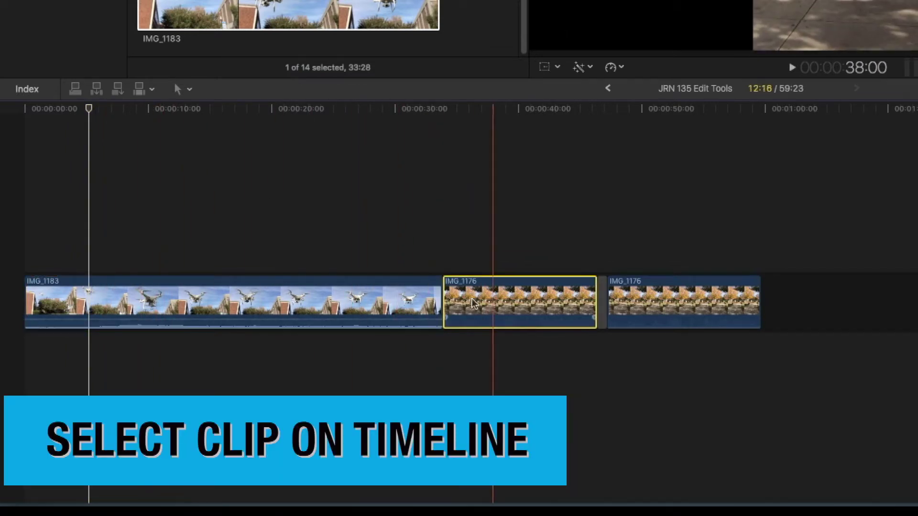
{"action": "left_click", "coordinate": [342, 301]}
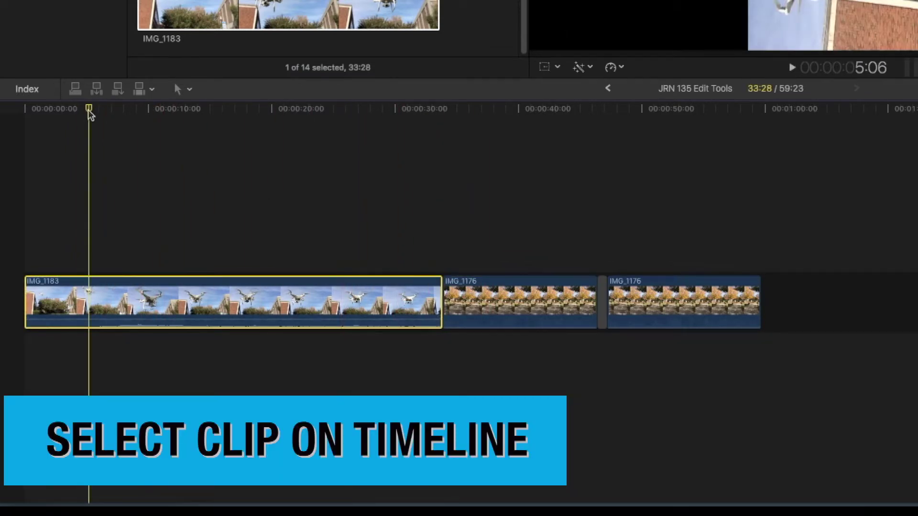
{"action": "left_click_drag", "start_coordinate": [90, 112], "coordinate": [174, 111]}
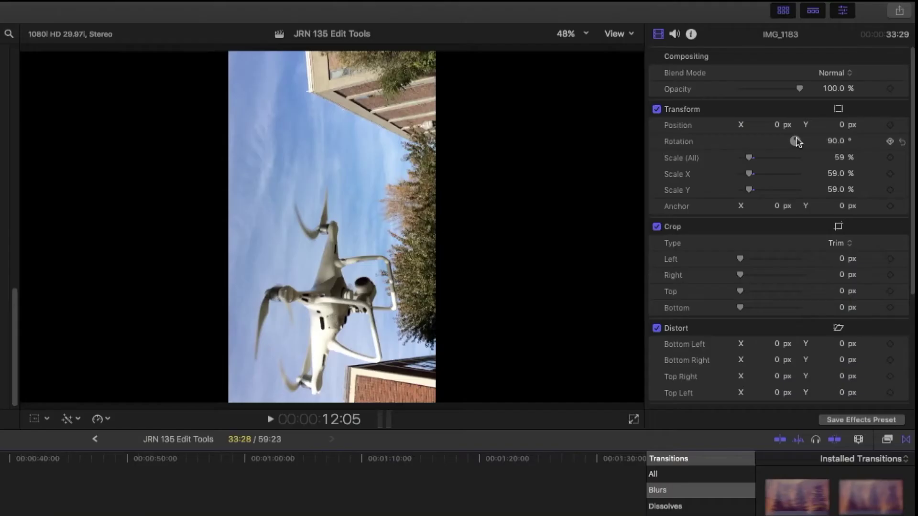
Step: Set the drone clip's Rotation to 360° so it sits level
{"action": "left_click_drag", "start_coordinate": [797, 141], "coordinate": [814, 147]}
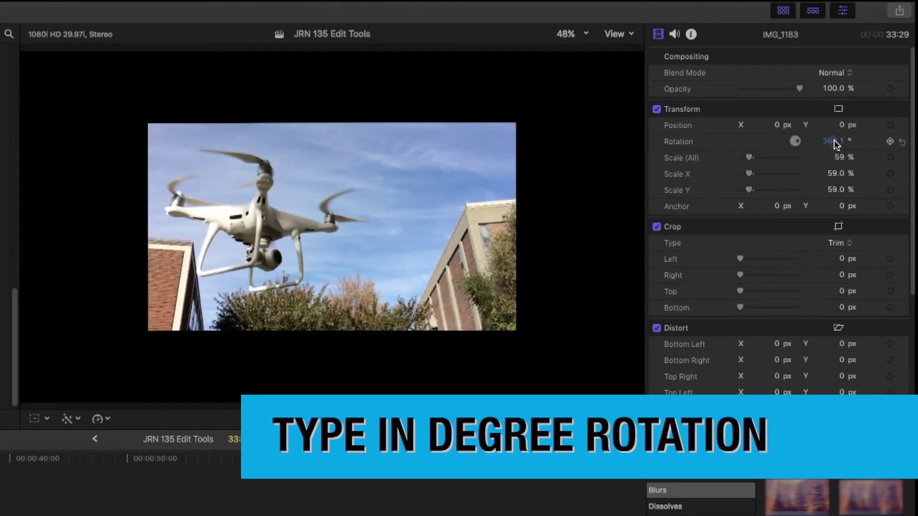
{"action": "type", "text": "0"}
{"action": "key", "text": "Return"}
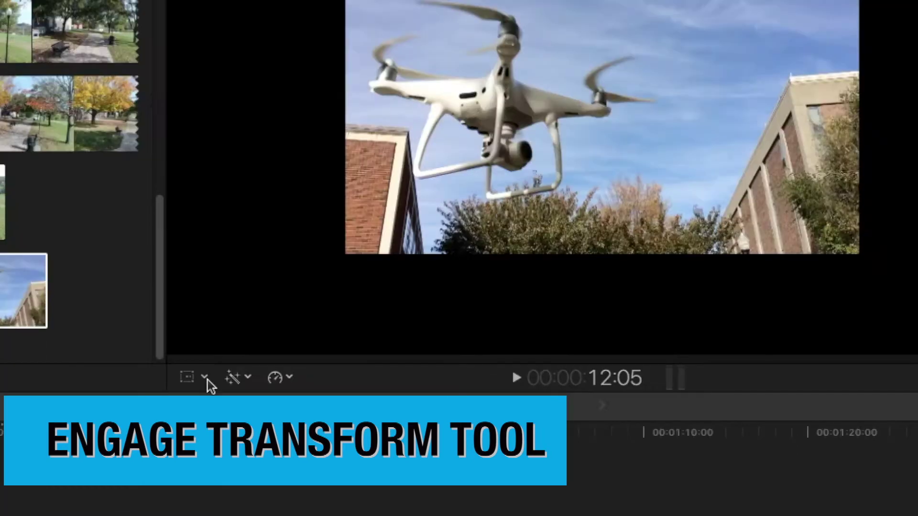
Step: Switch the viewer to Transform mode to show handles around the drone clip
{"action": "left_click", "coordinate": [205, 377]}
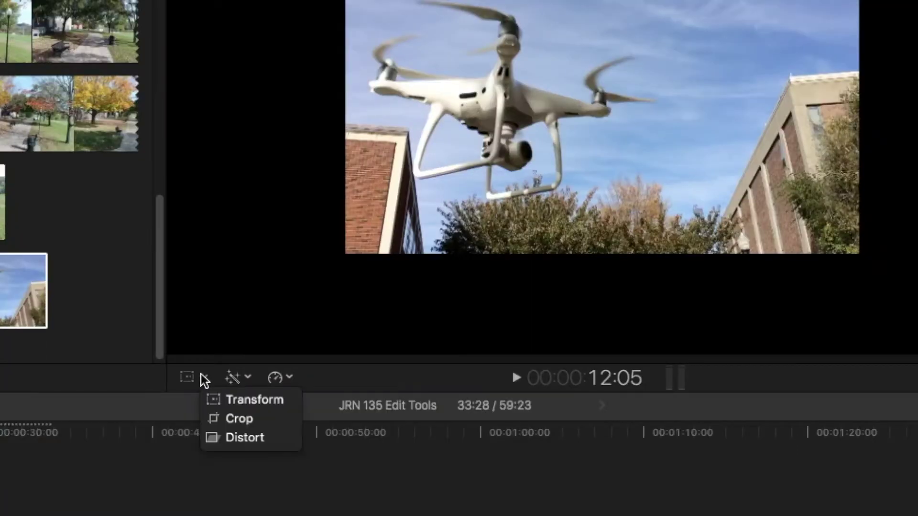
{"action": "left_click", "coordinate": [231, 400]}
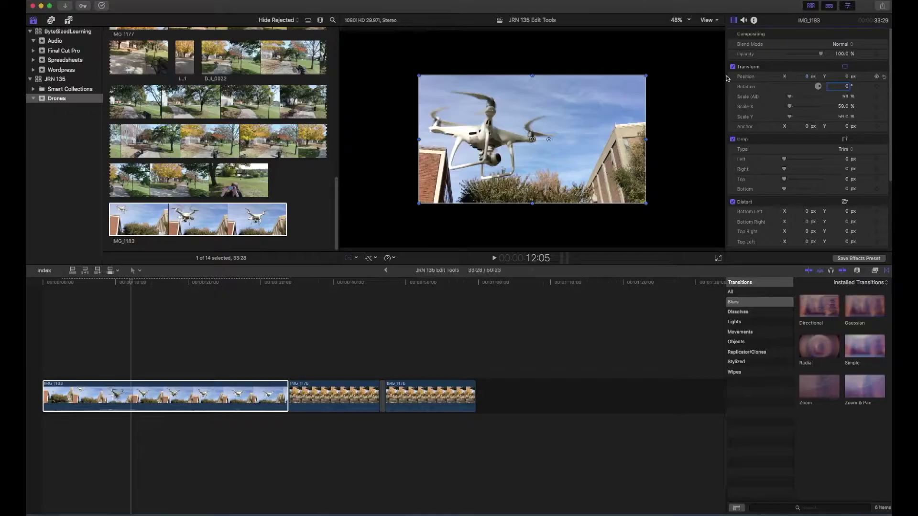
Step: Enlarge the drone clip to fill the frame, fine-tuning Scale (All) to about 104%
{"action": "left_click_drag", "start_coordinate": [647, 73], "coordinate": [724, 41]}
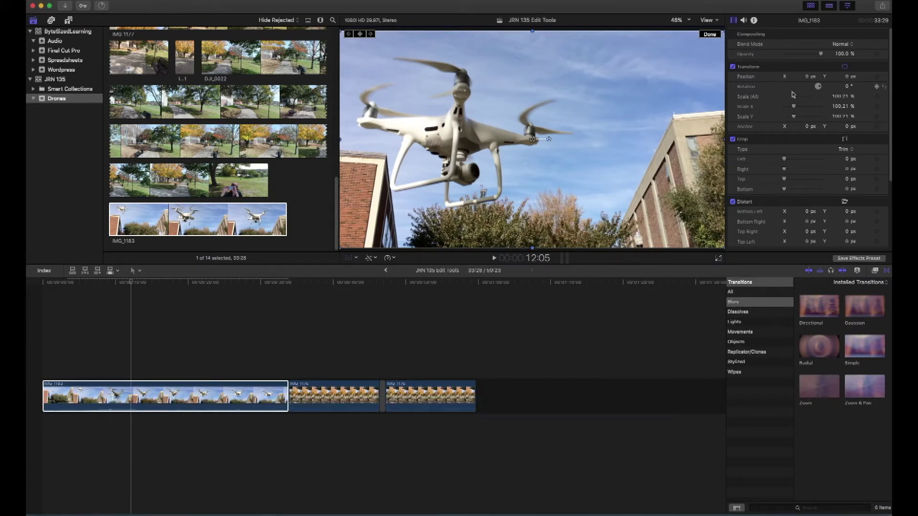
{"action": "mouse_move", "coordinate": [794, 98]}
{"action": "left_mouse_down"}
{"action": "mouse_move", "coordinate": [786, 96]}
{"action": "mouse_move", "coordinate": [794, 96]}
{"action": "left_mouse_up"}
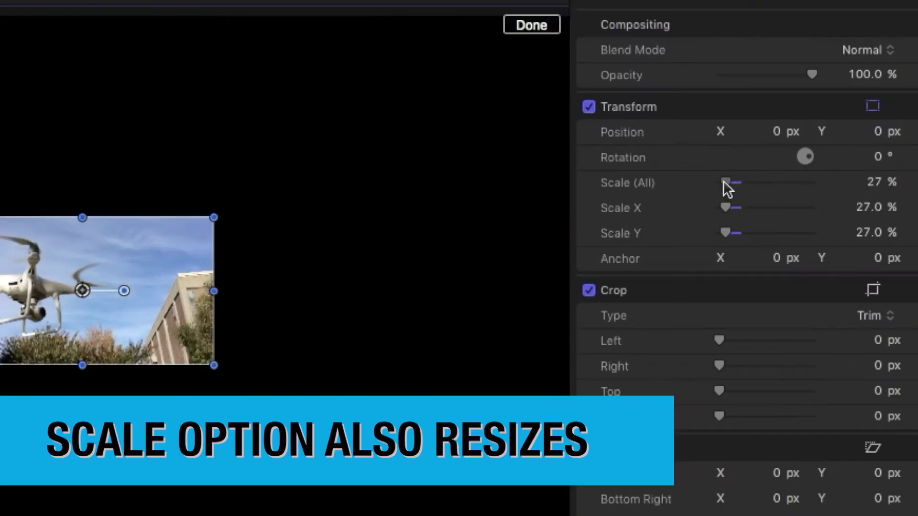
{"action": "mouse_move", "coordinate": [745, 181]}
{"action": "left_mouse_down"}
{"action": "mouse_move", "coordinate": [733, 181]}
{"action": "mouse_move", "coordinate": [741, 181]}
{"action": "left_mouse_up"}
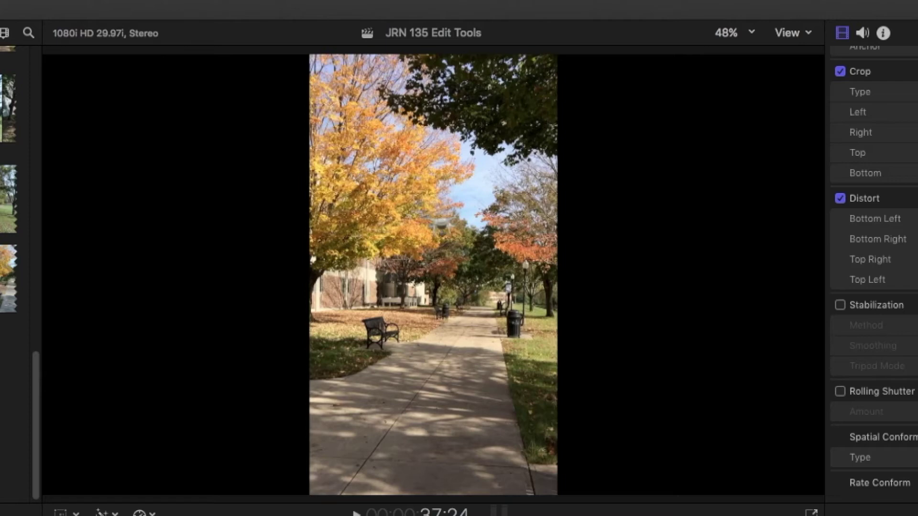
Step: Play the park clip to 52:19 and drag the second IMG_1176 copy into a connected lane
{"action": "key", "text": "l"}
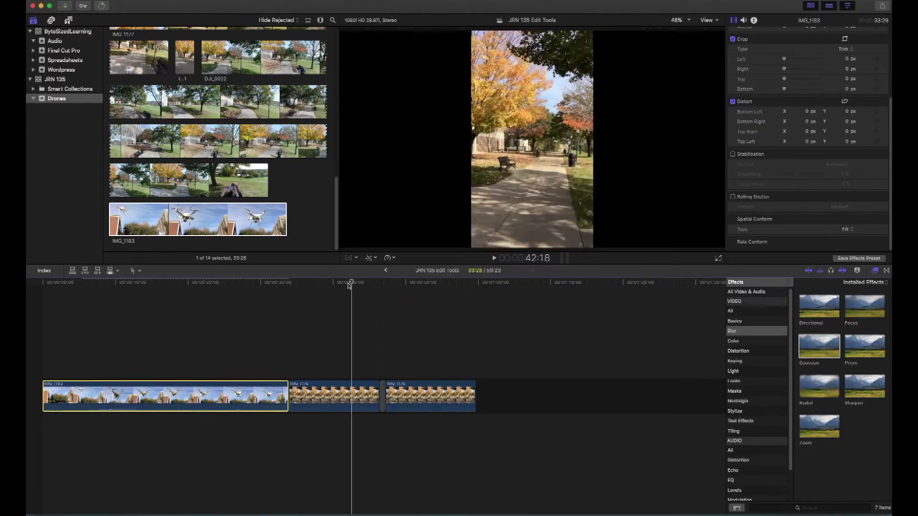
{"action": "left_click_drag", "start_coordinate": [349, 285], "coordinate": [427, 291]}
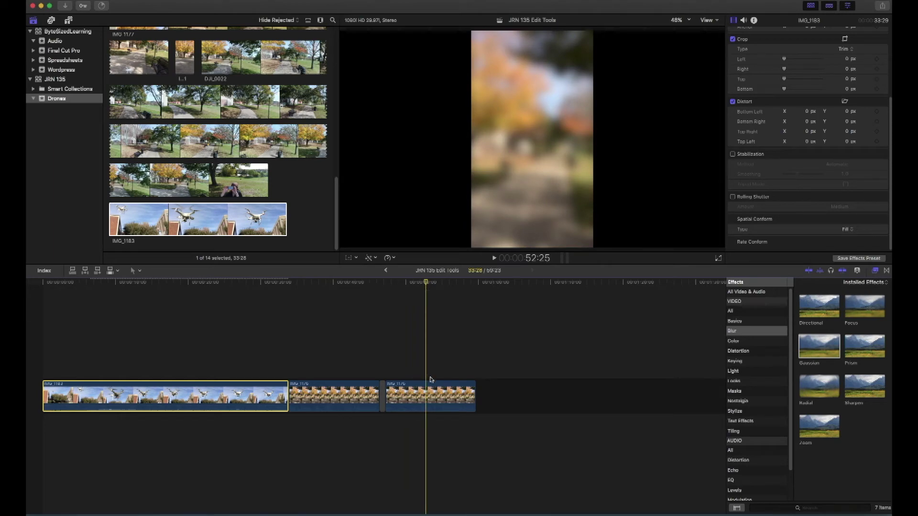
{"action": "left_click", "coordinate": [344, 395]}
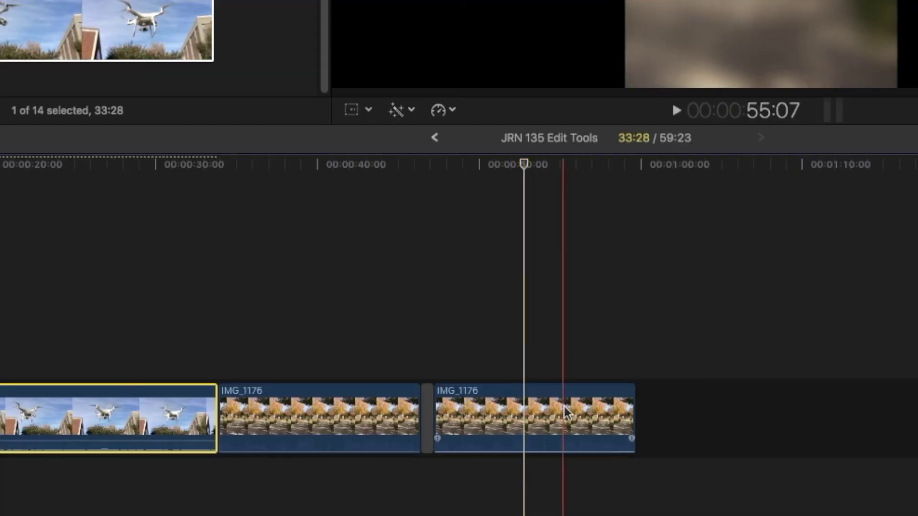
{"action": "left_click", "coordinate": [328, 410]}
{"action": "left_click_drag", "start_coordinate": [328, 410], "coordinate": [348, 317]}
Step: Drop the copy above the original, then select the Gaussian-blurred lower IMG_1176 clip
{"action": "left_click", "coordinate": [514, 164]}
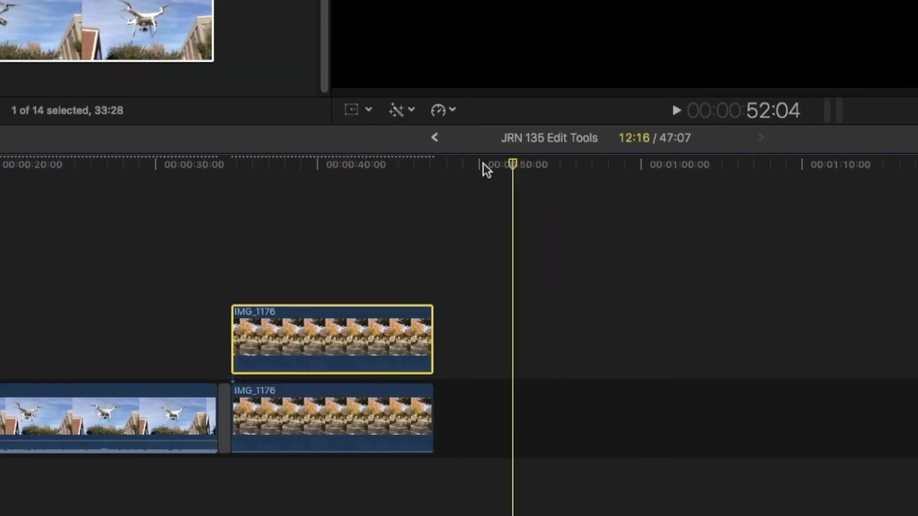
{"action": "left_click_drag", "start_coordinate": [484, 168], "coordinate": [343, 165]}
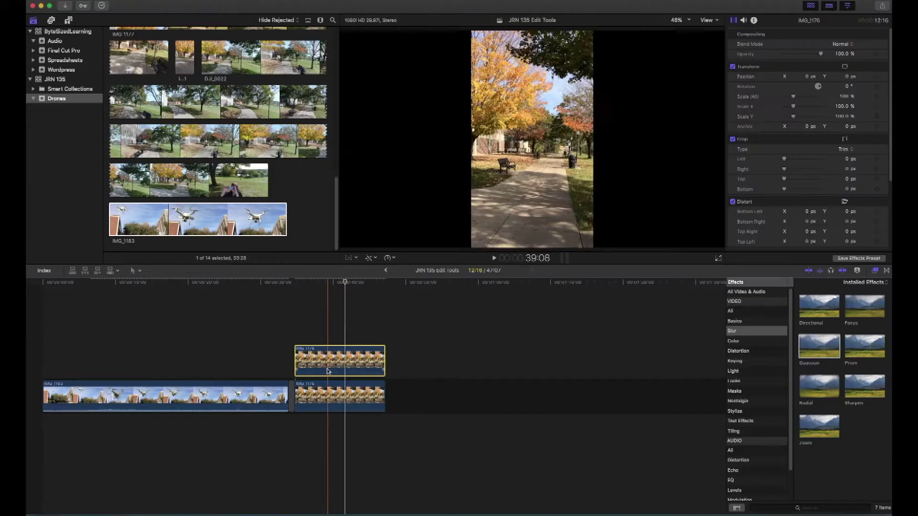
{"action": "left_click", "coordinate": [337, 395]}
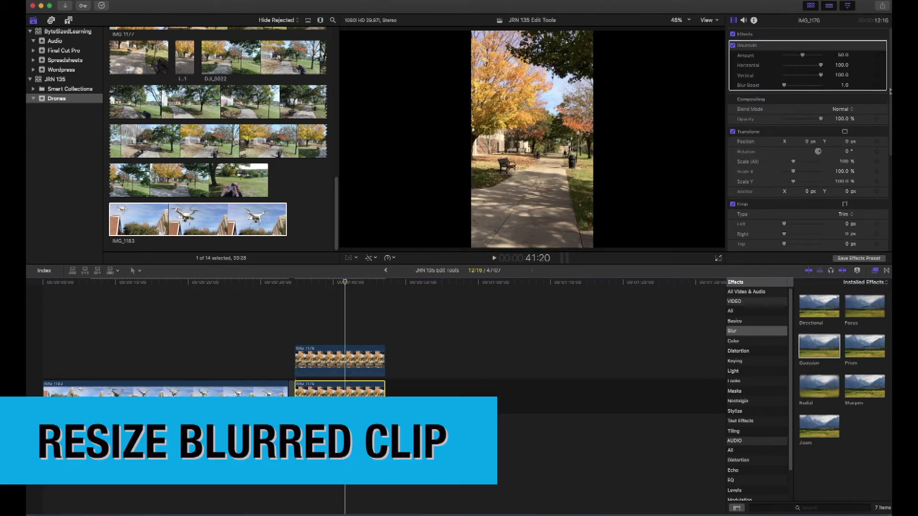
Step: Scale the blurred lower IMG_1176 copy to 329% and scrub to check the filled sides
{"action": "left_click_drag", "start_coordinate": [794, 162], "coordinate": [815, 163]}
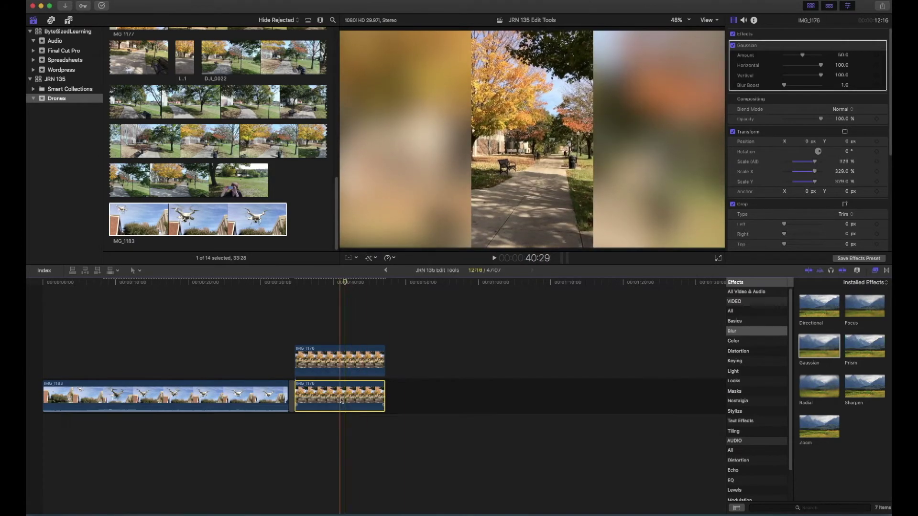
{"action": "left_click", "coordinate": [344, 283]}
{"action": "left_click_drag", "start_coordinate": [345, 284], "coordinate": [380, 283]}
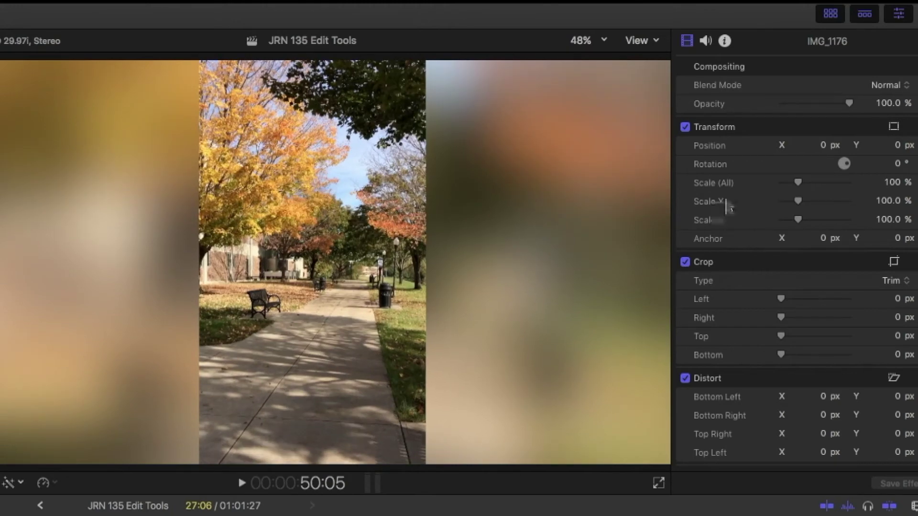
Step: Enlarge the sharp IMG_1176 clip to 219% and drag its image lower in the frame
{"action": "mouse_move", "coordinate": [803, 191]}
{"action": "left_mouse_down"}
{"action": "mouse_move", "coordinate": [813, 190]}
{"action": "mouse_move", "coordinate": [805, 194]}
{"action": "left_mouse_up"}
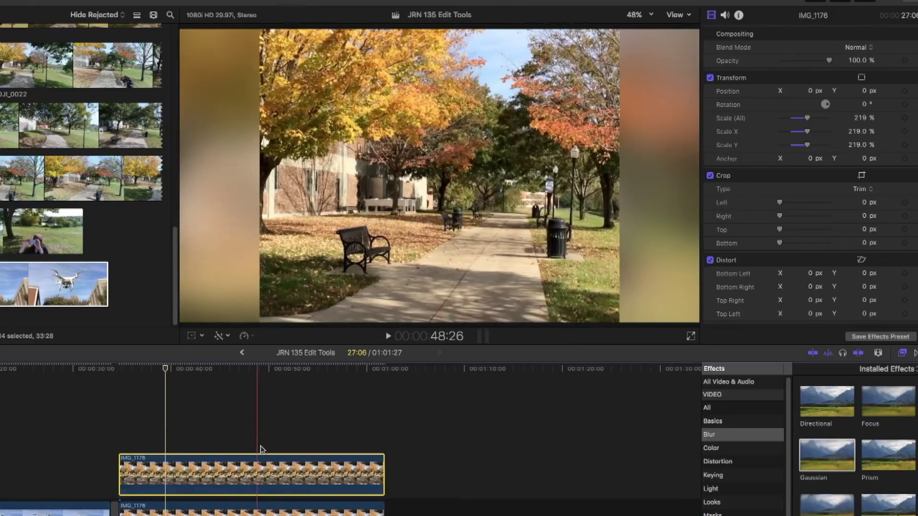
{"action": "left_click", "coordinate": [197, 336]}
{"action": "left_click", "coordinate": [227, 350]}
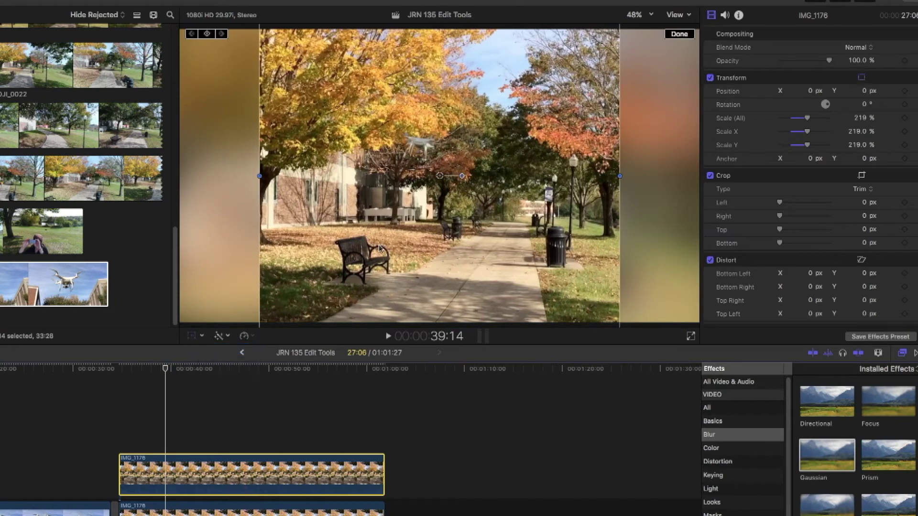
{"action": "left_click_drag", "start_coordinate": [441, 176], "coordinate": [440, 239]}
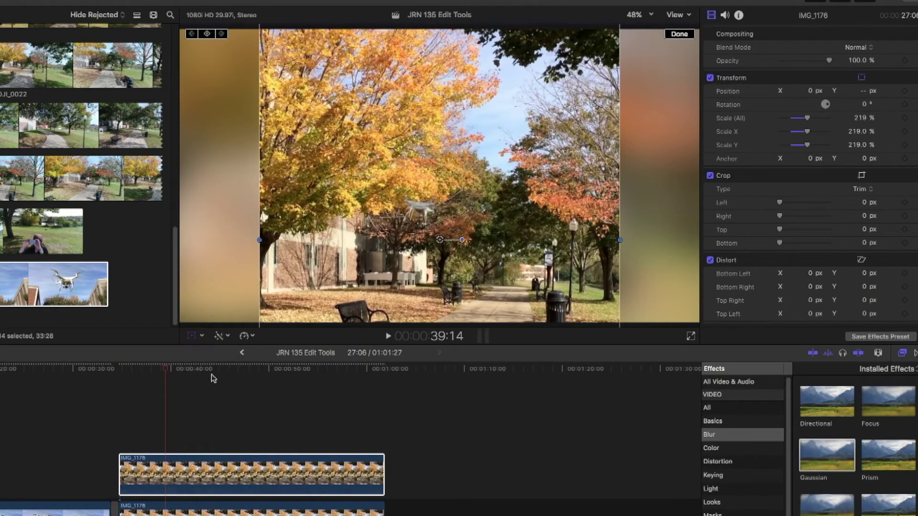
{"action": "left_click", "coordinate": [165, 378]}
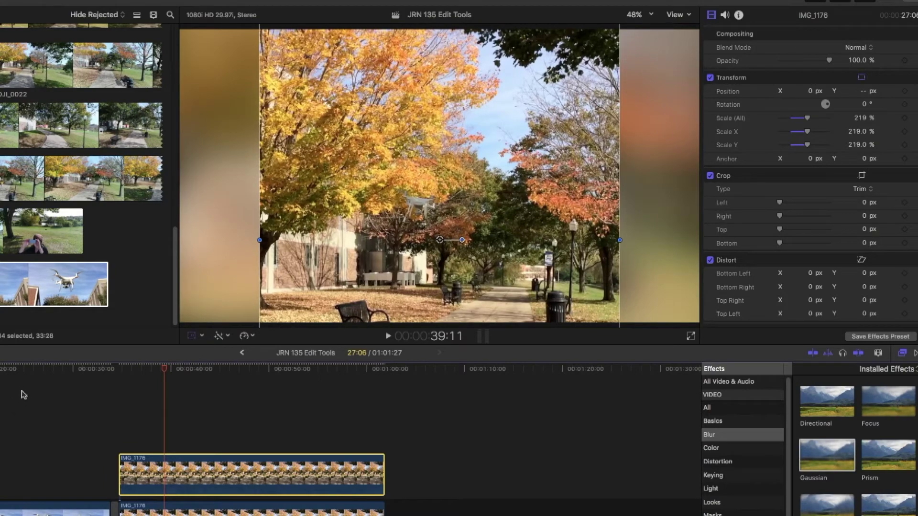
{"action": "left_click_drag", "start_coordinate": [156, 373], "coordinate": [231, 373]}
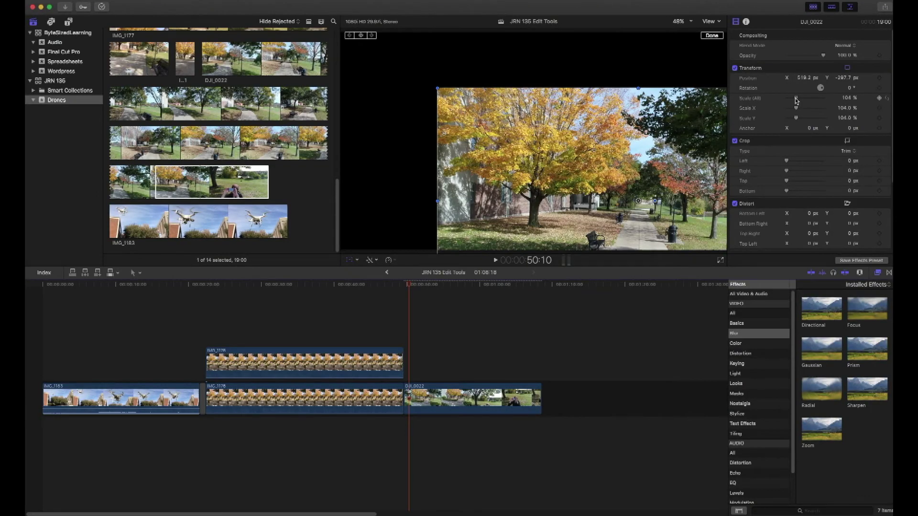
Step: Centre DJI_0022, shrink it to 32% Scale (All), and drag it to the upper right
{"action": "left_click_drag", "start_coordinate": [639, 202], "coordinate": [531, 141]}
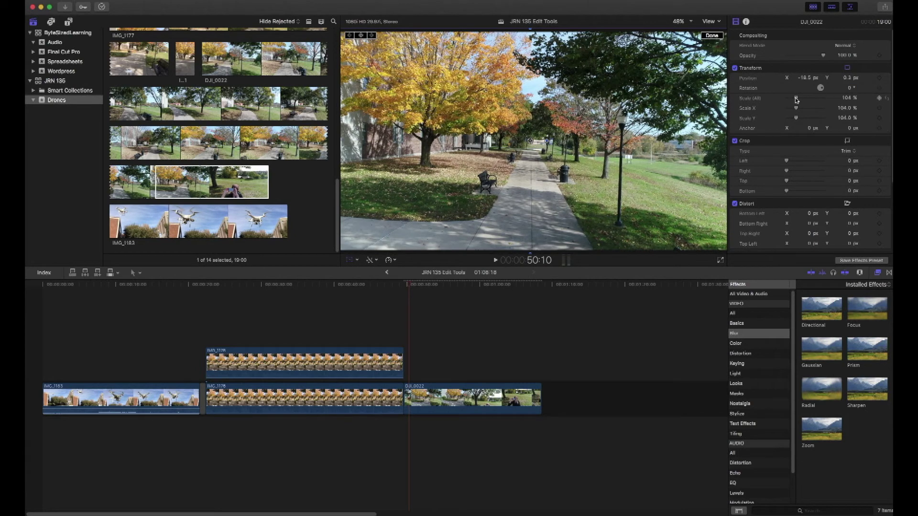
{"action": "left_click_drag", "start_coordinate": [796, 100], "coordinate": [789, 101]}
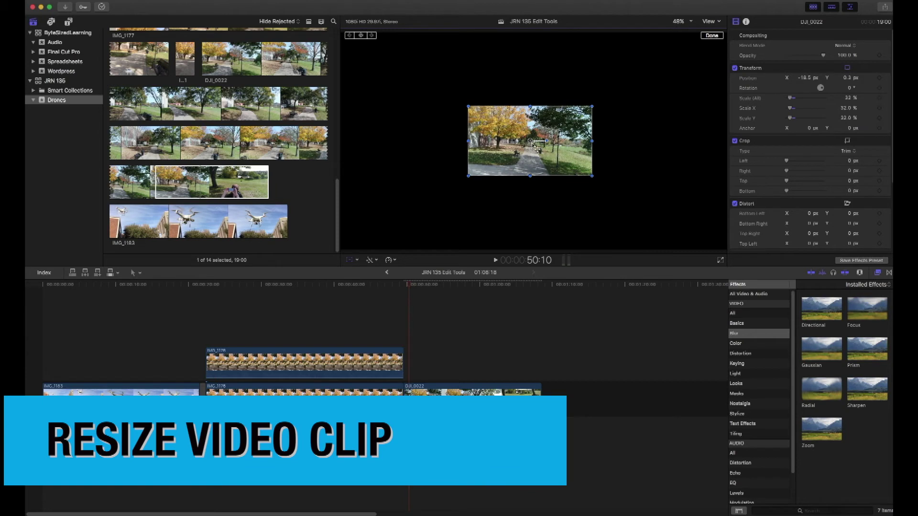
{"action": "left_click_drag", "start_coordinate": [535, 145], "coordinate": [638, 90]}
{"action": "left_click_drag", "start_coordinate": [440, 289], "coordinate": [486, 301]}
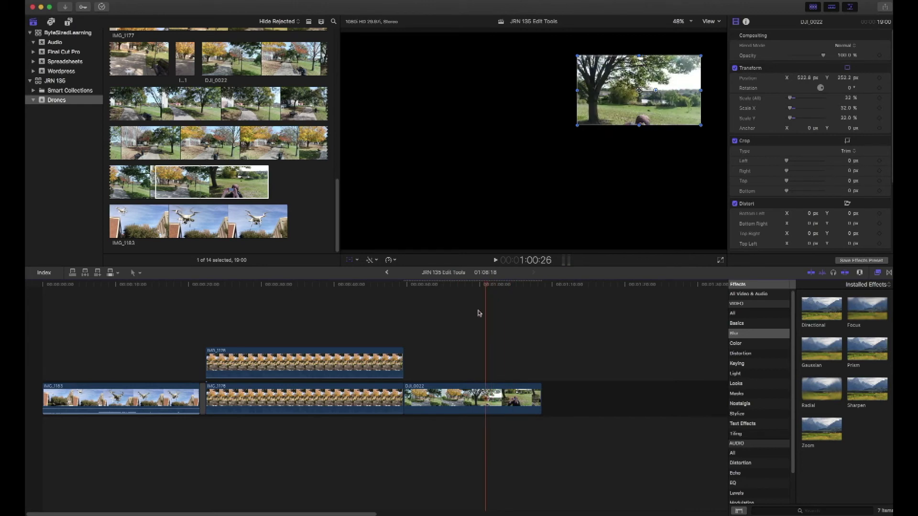
Step: Connect DJI_0022 above IMG_1183 at the timeline start and return the playhead to 0
{"action": "left_click_drag", "start_coordinate": [481, 400], "coordinate": [145, 365]}
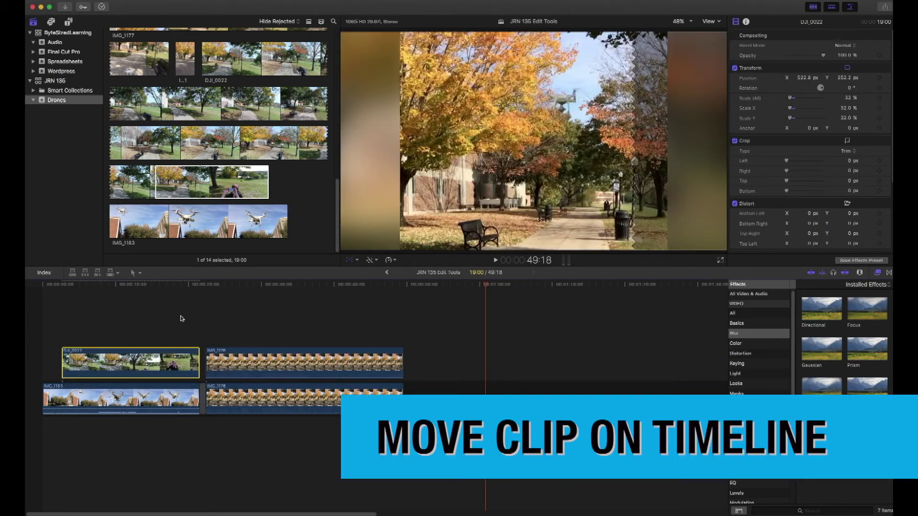
{"action": "left_click_drag", "start_coordinate": [154, 289], "coordinate": [187, 313]}
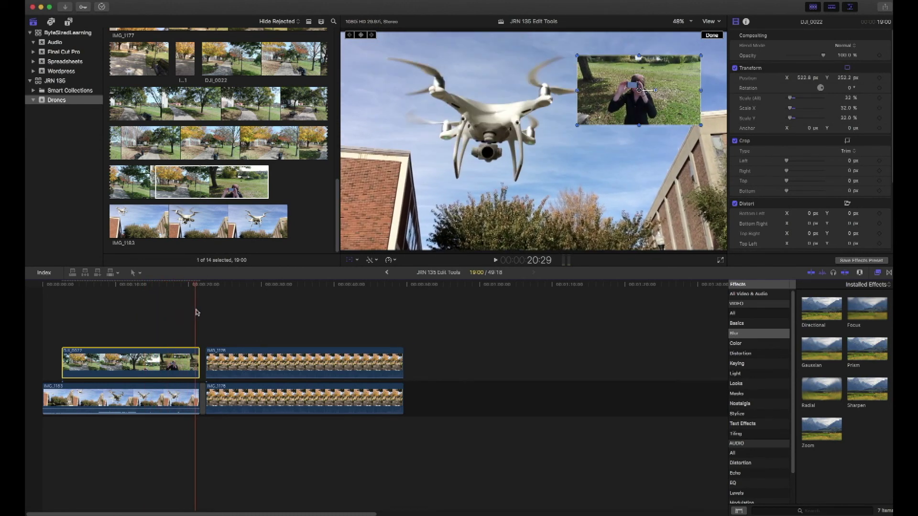